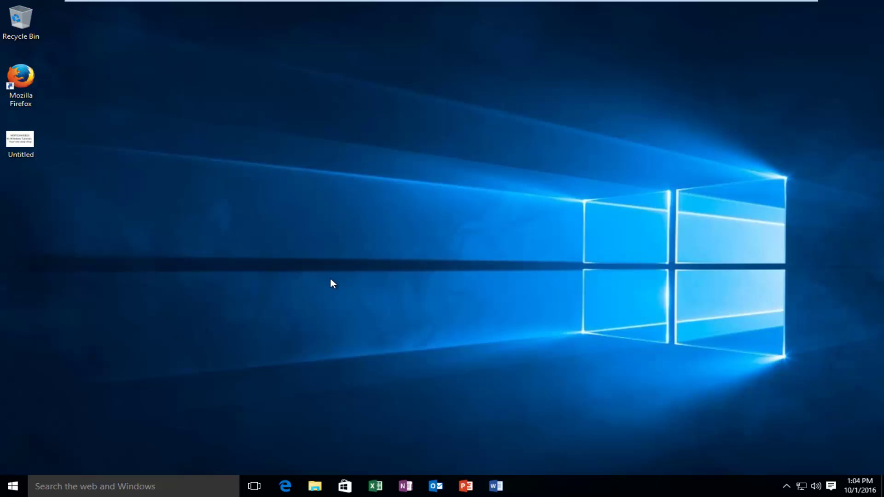
- Go to Settings > Accounts > Sign-in options and scroll down to the Picture password entry
{"action": "left_click", "coordinate": [13, 488]}
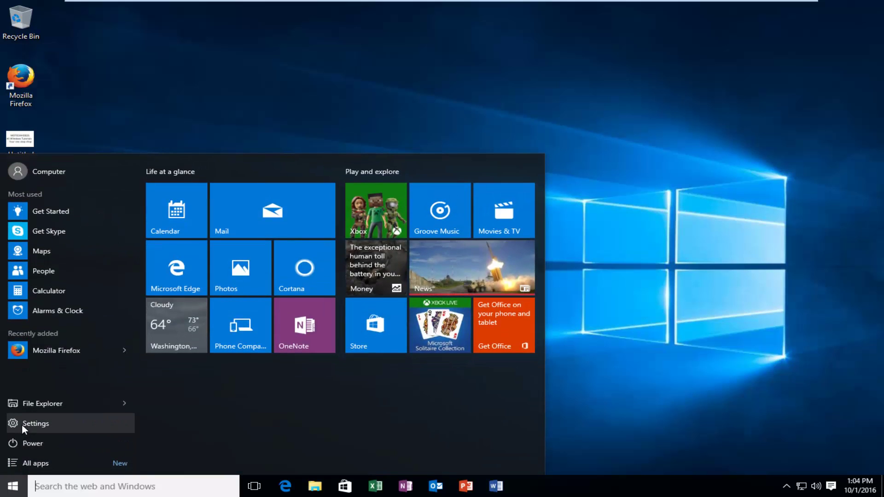
{"action": "left_click", "coordinate": [21, 424]}
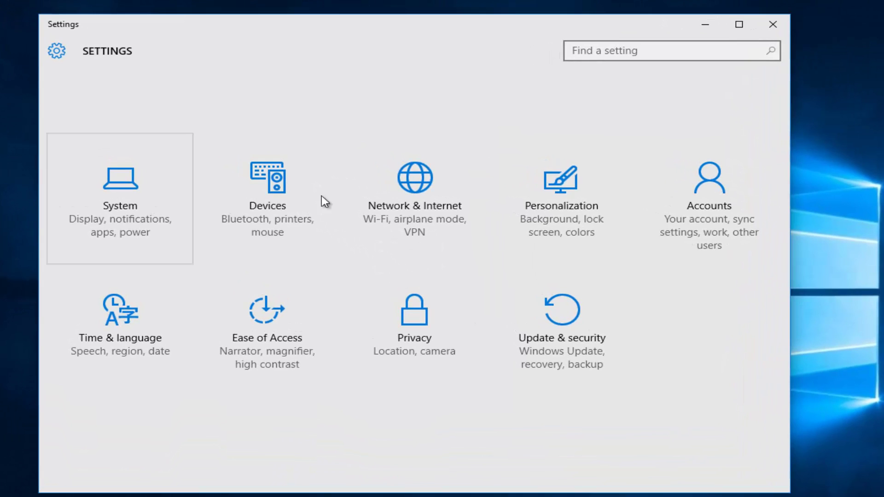
{"action": "left_click", "coordinate": [708, 220]}
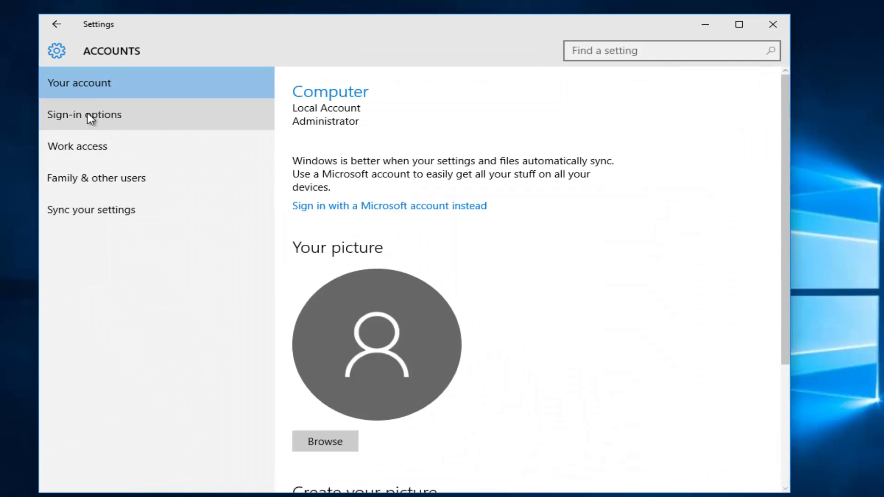
{"action": "left_click", "coordinate": [88, 127]}
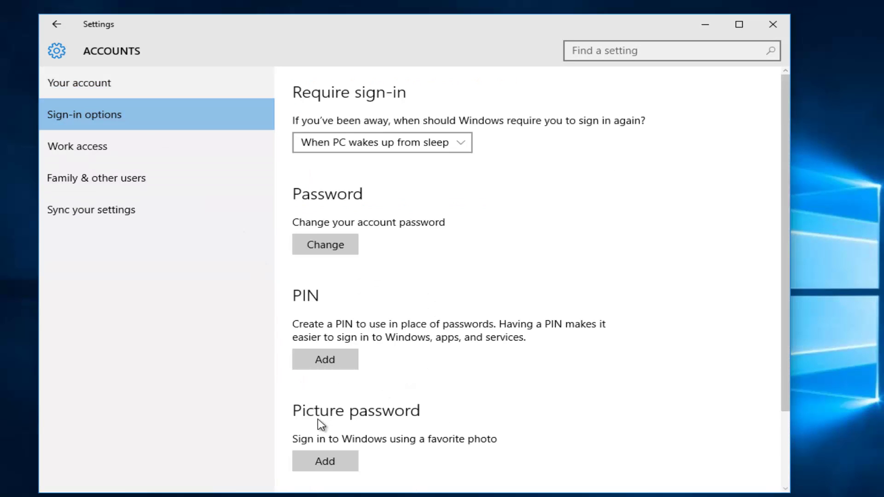
{"action": "scroll", "coordinate": [321, 424], "scroll_direction": "down", "scroll_amount": 3}
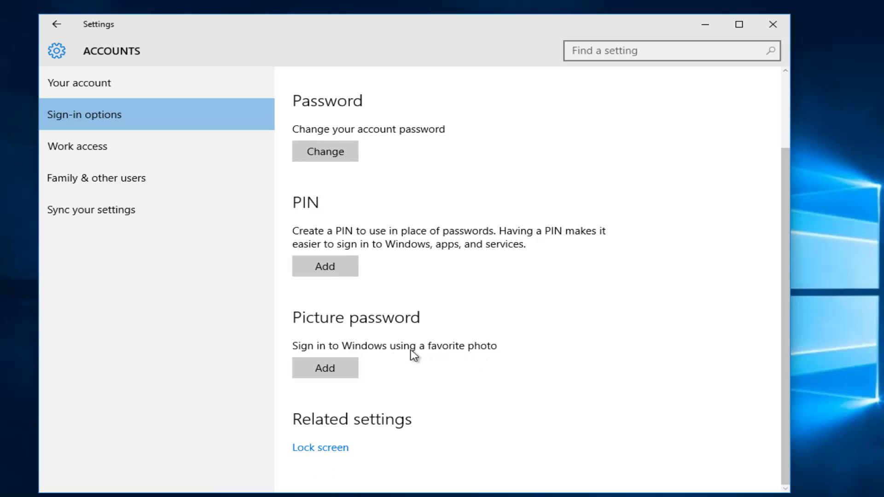
- Add a picture password and verify the account password when prompted
{"action": "left_click", "coordinate": [328, 371]}
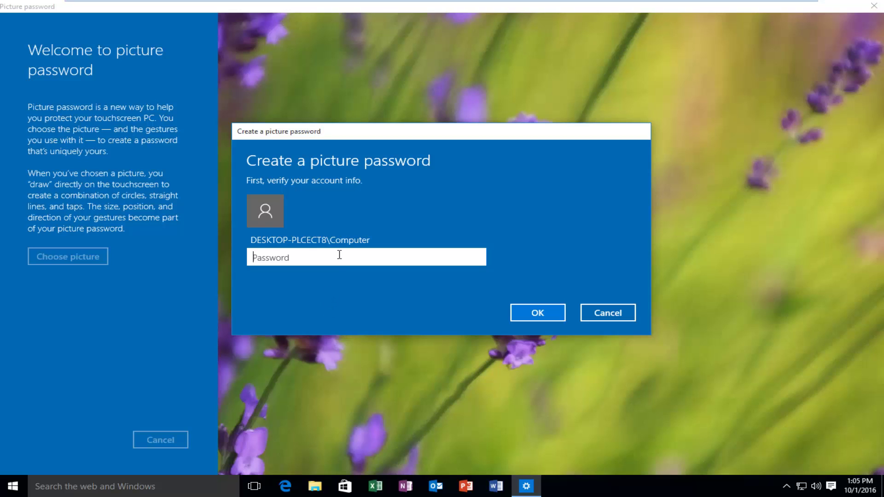
{"action": "type", "text": "********"}
{"action": "key", "text": "Return"}
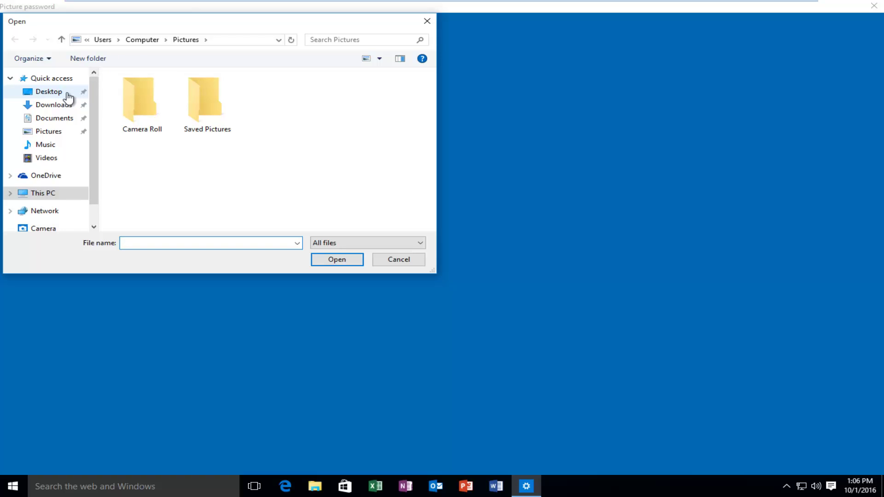
- Choose the Untitled image from the Desktop as the picture-password picture
{"action": "left_click", "coordinate": [49, 95]}
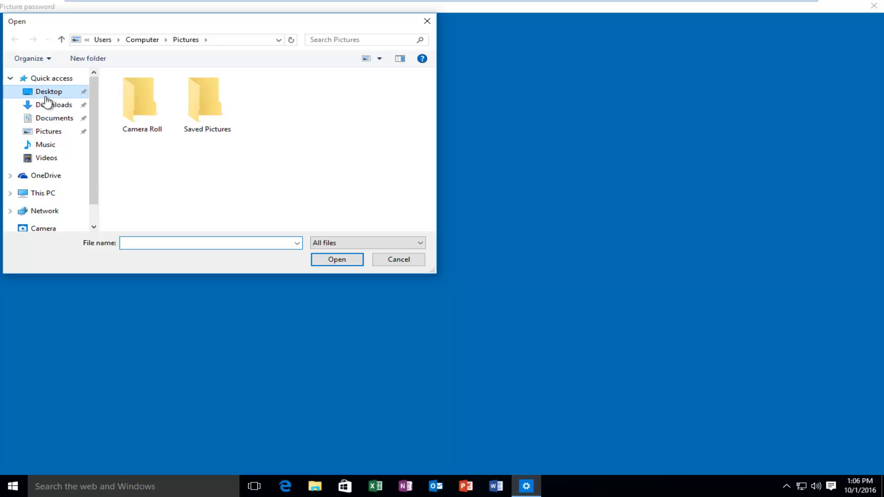
{"action": "left_click", "coordinate": [141, 92]}
{"action": "left_click", "coordinate": [336, 260]}
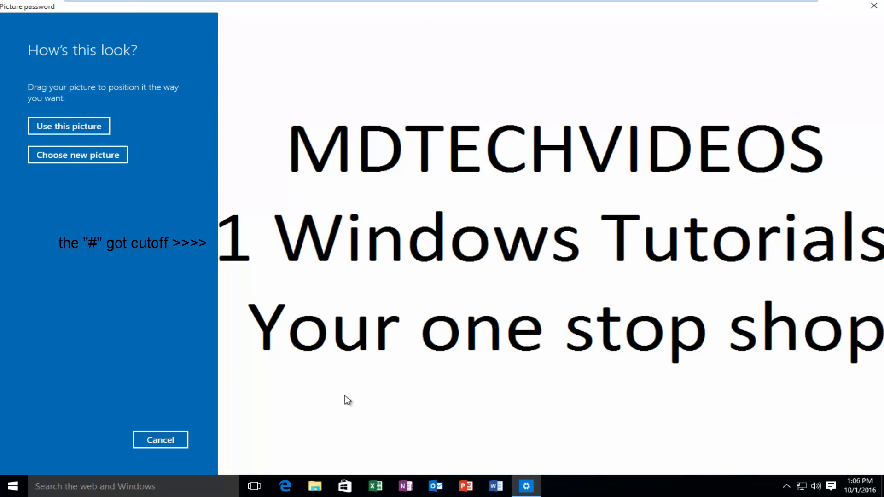
- Use this picture and draw gestures over MDTECHVIDEOS, Windows Tutorials and Your one stop shop
{"action": "left_click", "coordinate": [75, 125]}
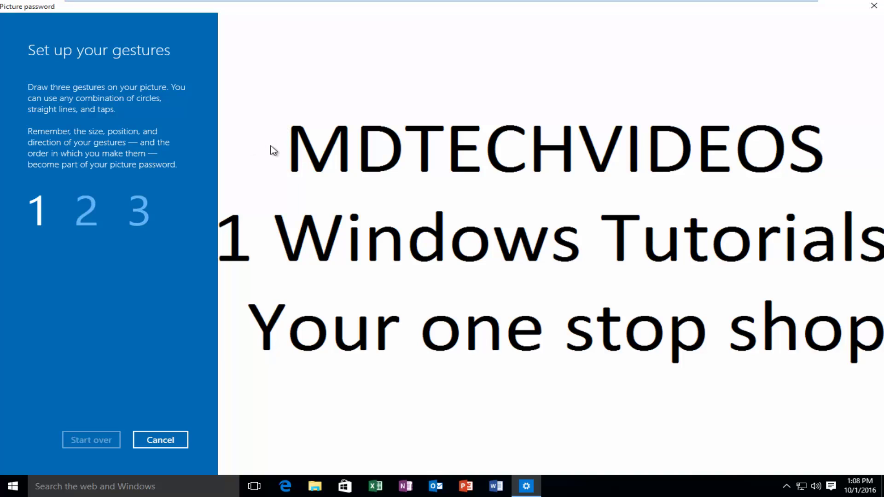
{"action": "left_click", "coordinate": [814, 143]}
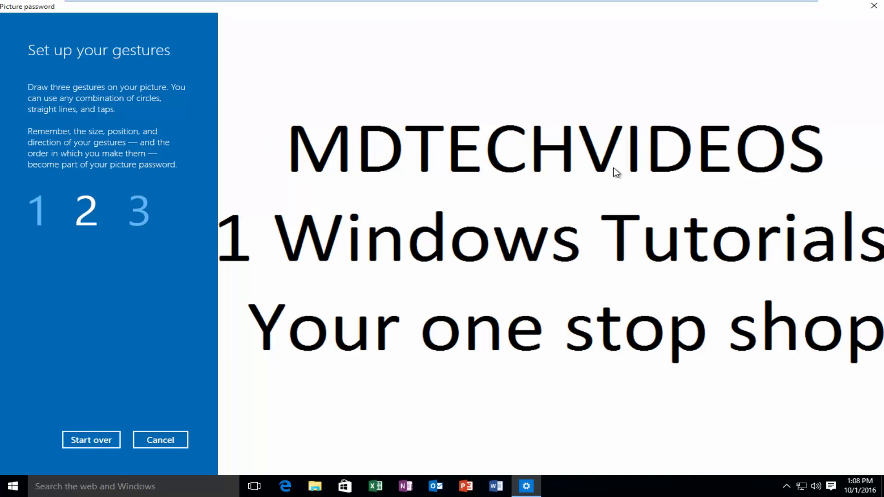
{"action": "left_click", "coordinate": [834, 254]}
{"action": "left_click_drag", "start_coordinate": [233, 328], "coordinate": [878, 329]}
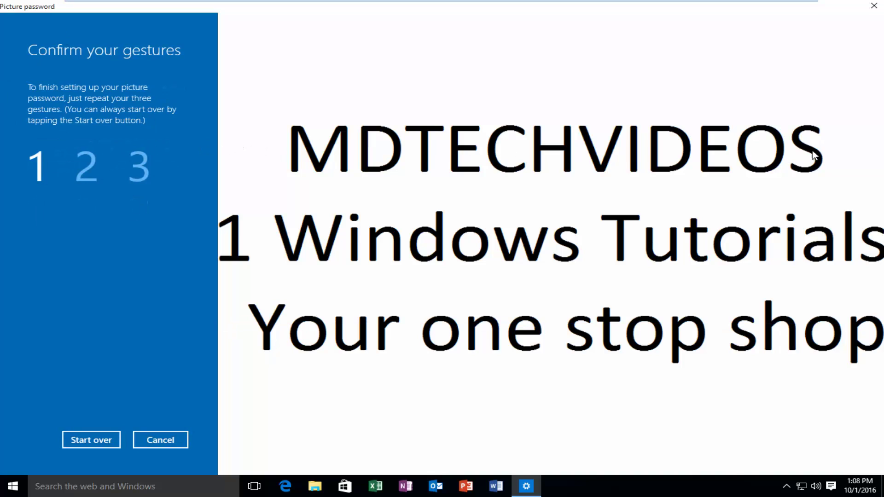
- Redraw the three lines over MDTECHVIDEOS, Windows Tutorials and Your one stop shop to confirm
{"action": "left_click_drag", "start_coordinate": [861, 149], "coordinate": [862, 150]}
{"action": "mouse_move", "coordinate": [238, 233]}
{"action": "left_mouse_down"}
{"action": "mouse_move", "coordinate": [805, 233]}
{"action": "mouse_move", "coordinate": [851, 244]}
{"action": "left_mouse_up"}
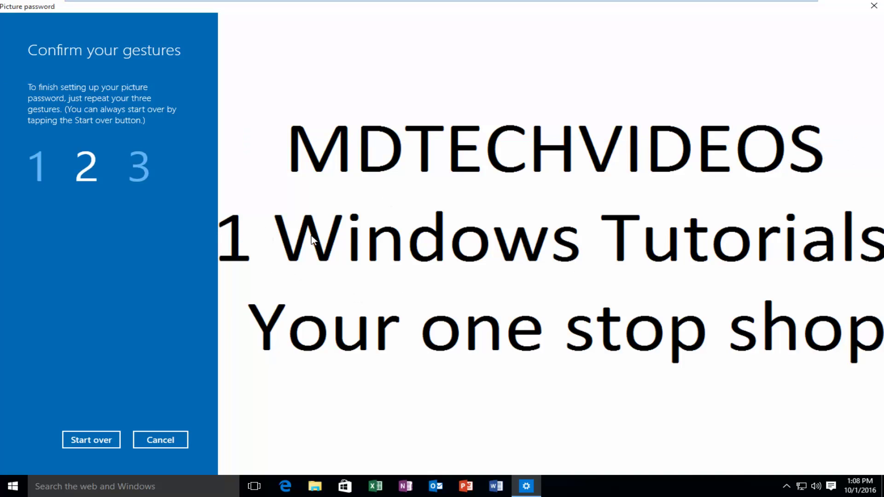
{"action": "left_click_drag", "start_coordinate": [767, 245], "coordinate": [879, 244]}
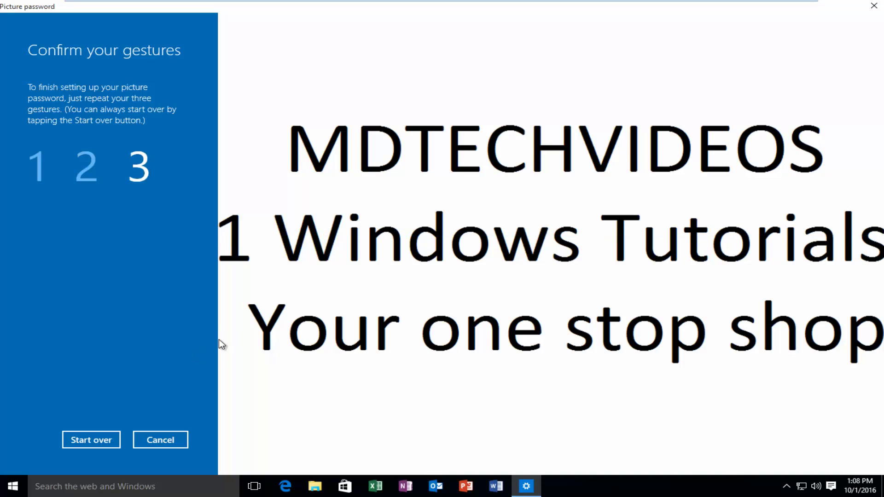
{"action": "left_click_drag", "start_coordinate": [273, 329], "coordinate": [867, 333]}
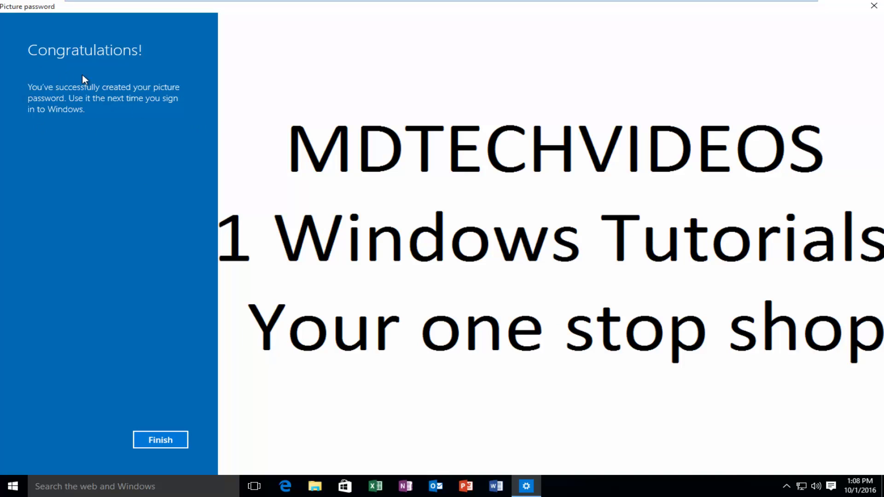
- Finish the picture password wizard, close Settings, and restart Windows from the Start power menu
{"action": "left_click", "coordinate": [150, 441]}
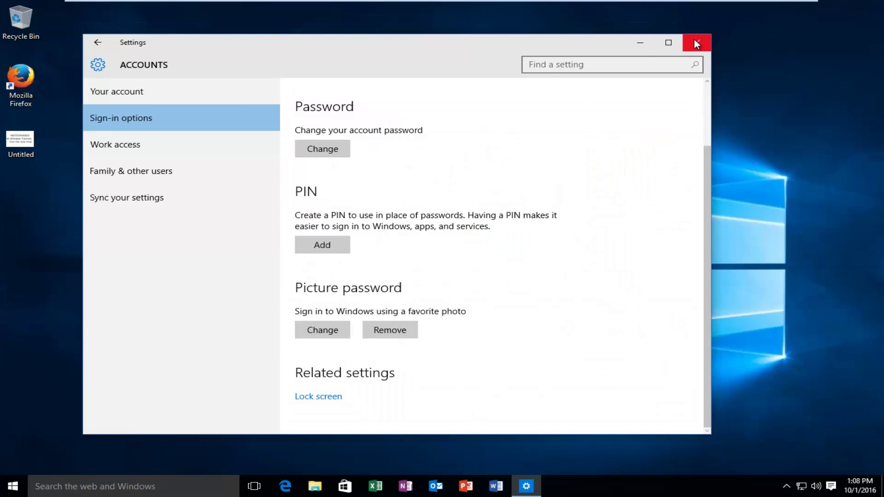
{"action": "left_click", "coordinate": [695, 43]}
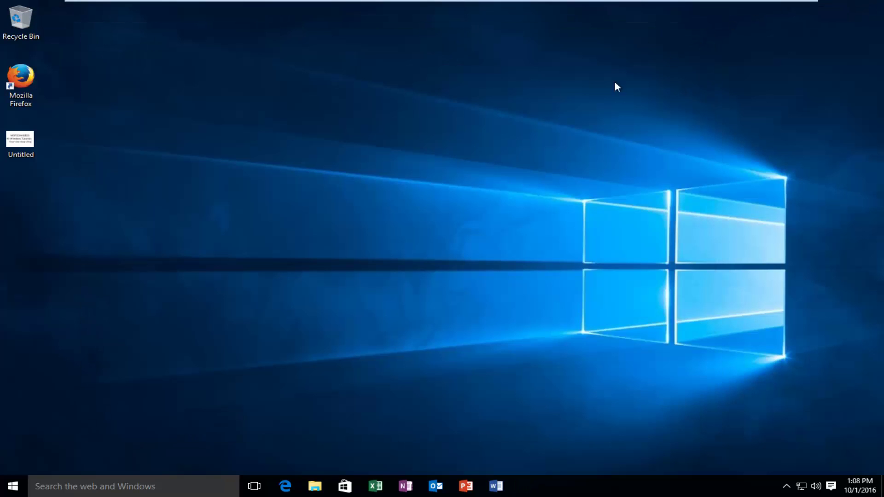
{"action": "left_click", "coordinate": [9, 489]}
{"action": "left_click", "coordinate": [26, 443]}
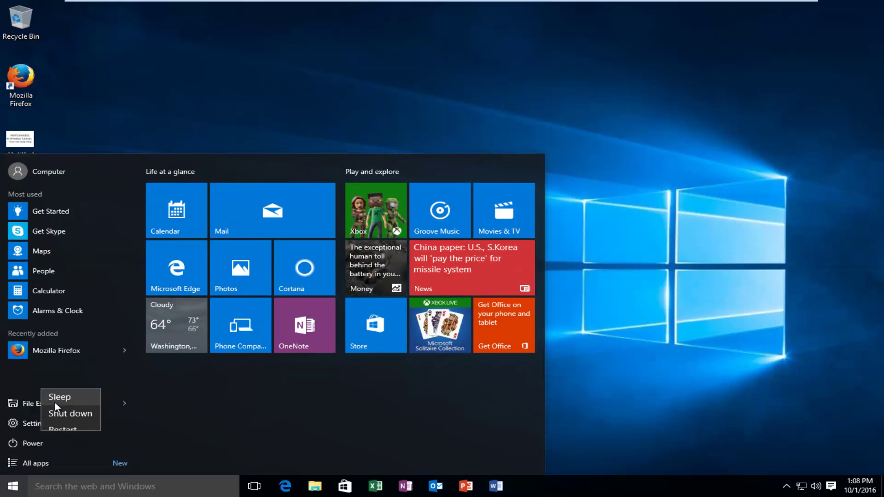
{"action": "left_click", "coordinate": [52, 422]}
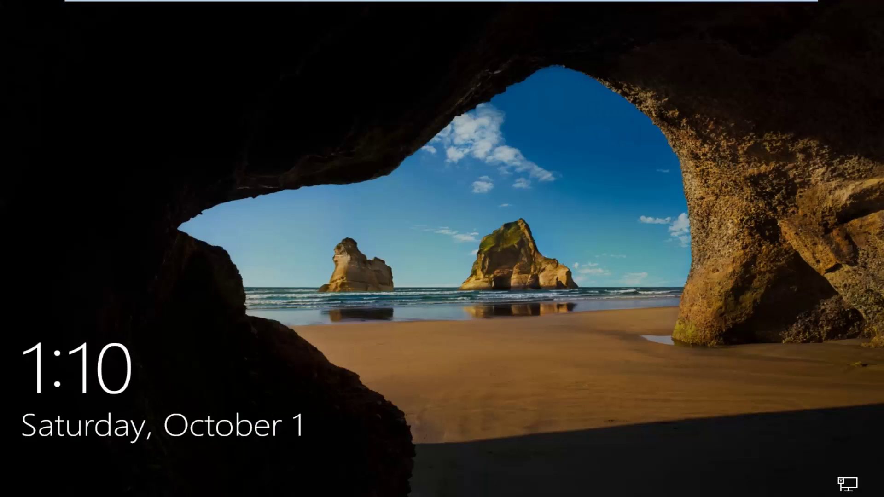
- Dismiss the lock screen and sign in by gesturing on the picture-password image
{"action": "left_click", "coordinate": [368, 249]}
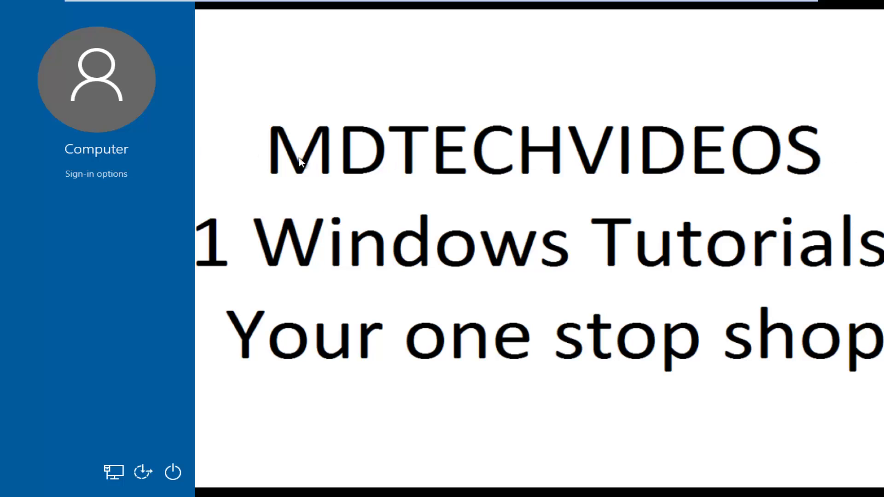
{"action": "left_click", "coordinate": [78, 174]}
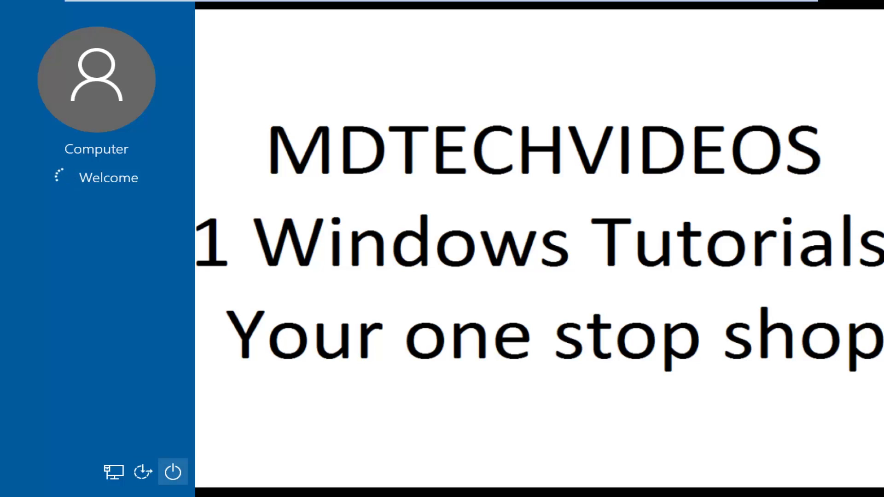
{"action": "left_click", "coordinate": [172, 471]}
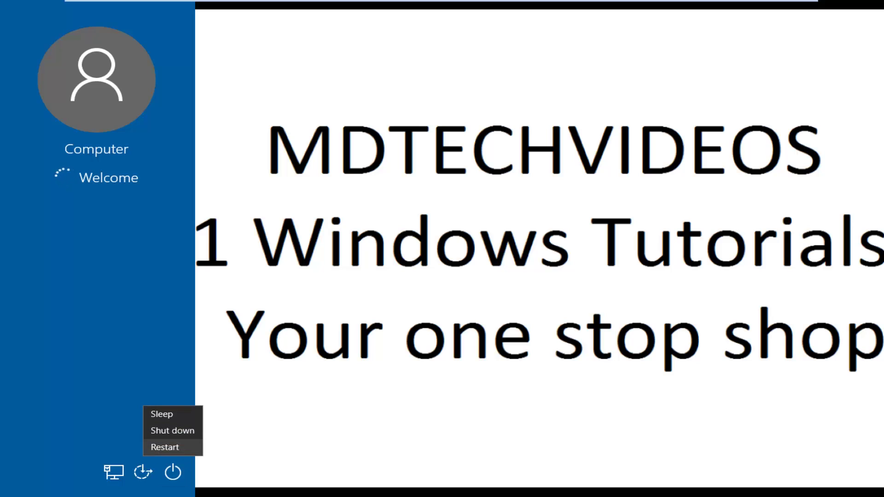
{"action": "key", "text": "Escape"}
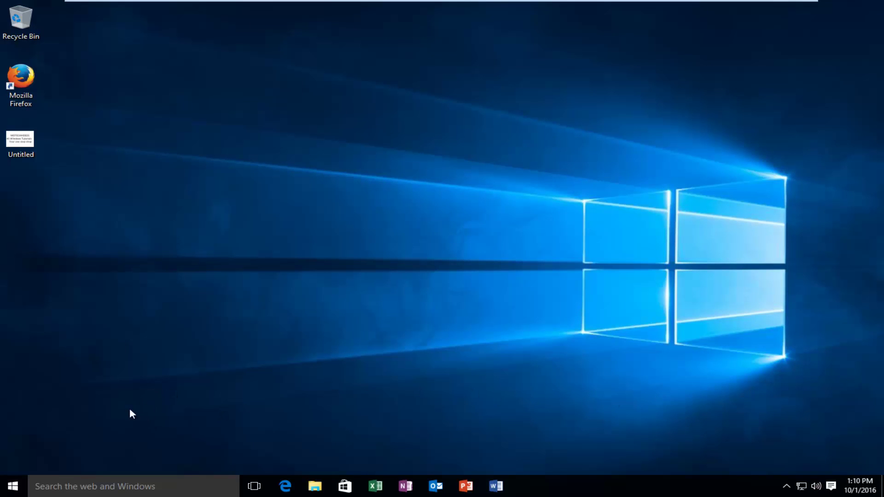
- Restart Windows again from Start > Power > Restart
{"action": "left_click", "coordinate": [13, 485]}
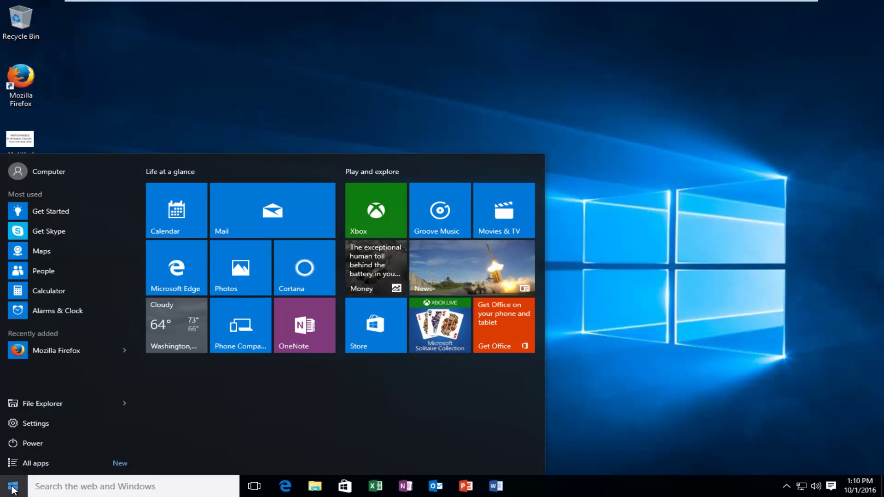
{"action": "left_click", "coordinate": [38, 445]}
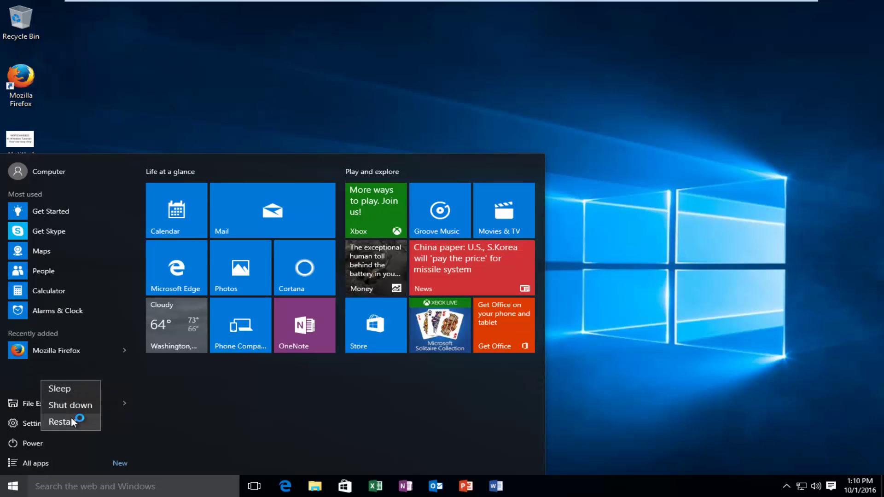
{"action": "left_click", "coordinate": [69, 389]}
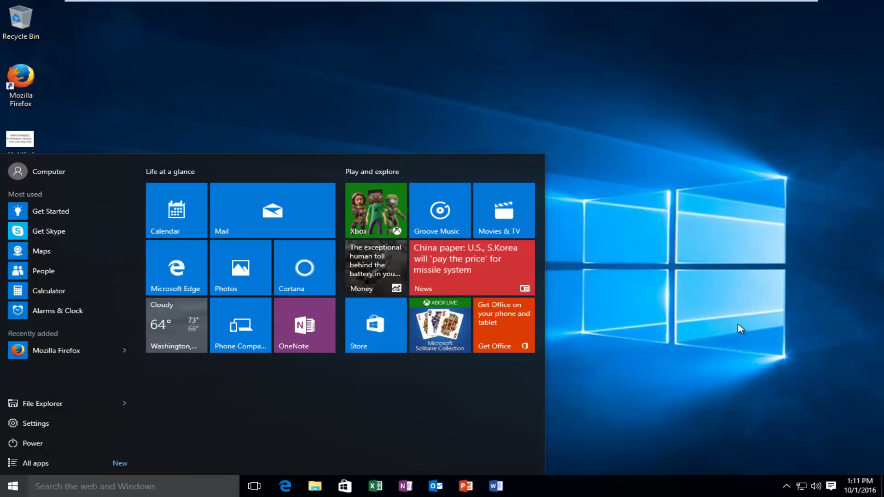
{"action": "left_click", "coordinate": [203, 361]}
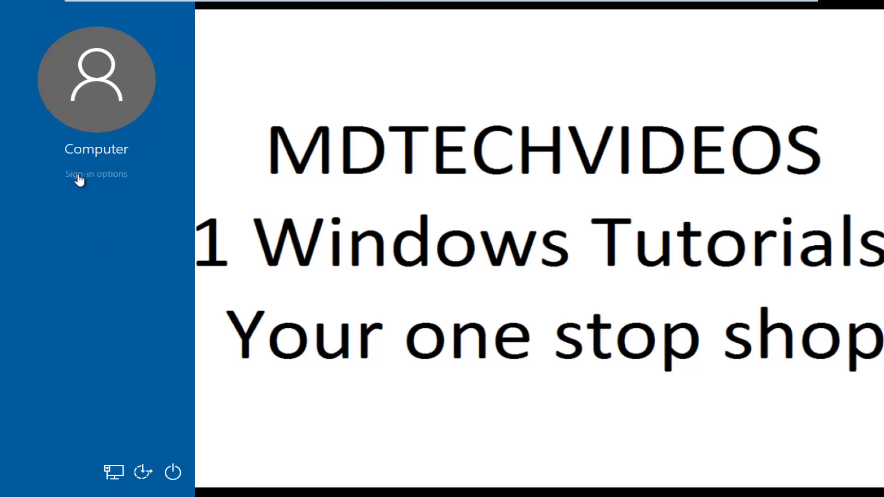
- Attempt three picture-password gestures at sign-in and dismiss the incorrect-password message
{"action": "left_click", "coordinate": [77, 175]}
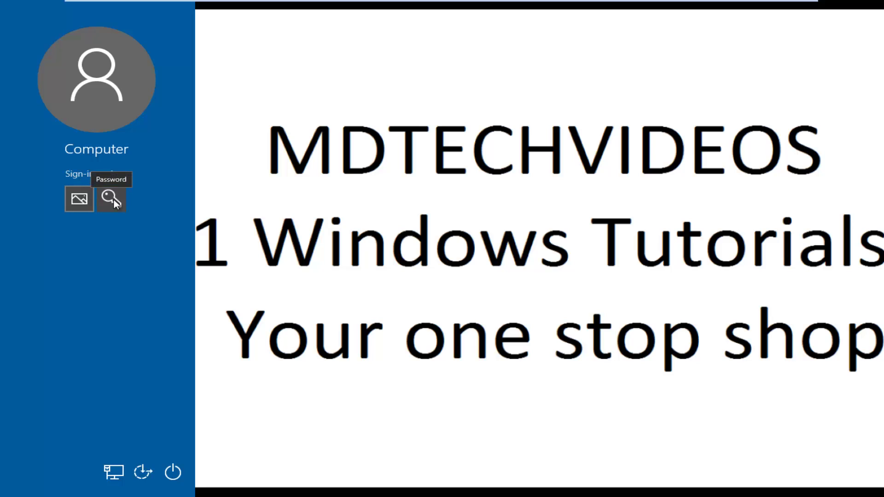
{"action": "left_click", "coordinate": [79, 199]}
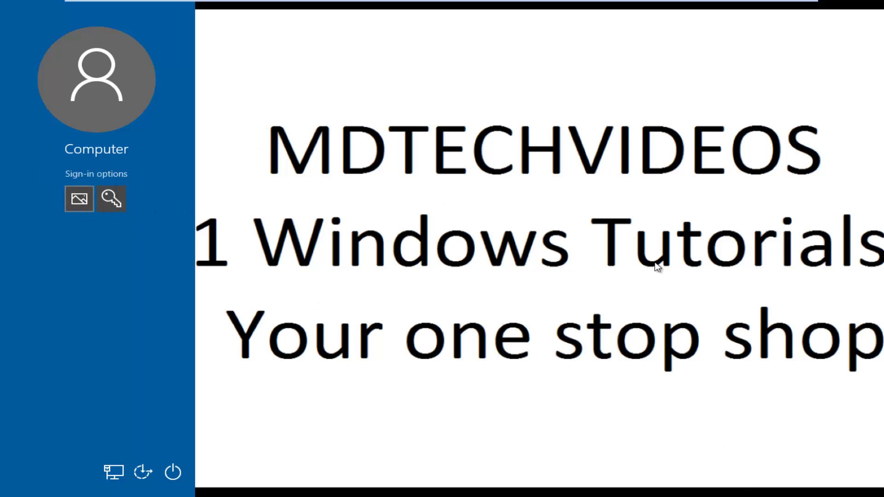
{"action": "left_click_drag", "start_coordinate": [709, 110], "coordinate": [311, 417]}
{"action": "left_click_drag", "start_coordinate": [306, 355], "coordinate": [396, 462]}
{"action": "left_click_drag", "start_coordinate": [556, 429], "coordinate": [471, 83]}
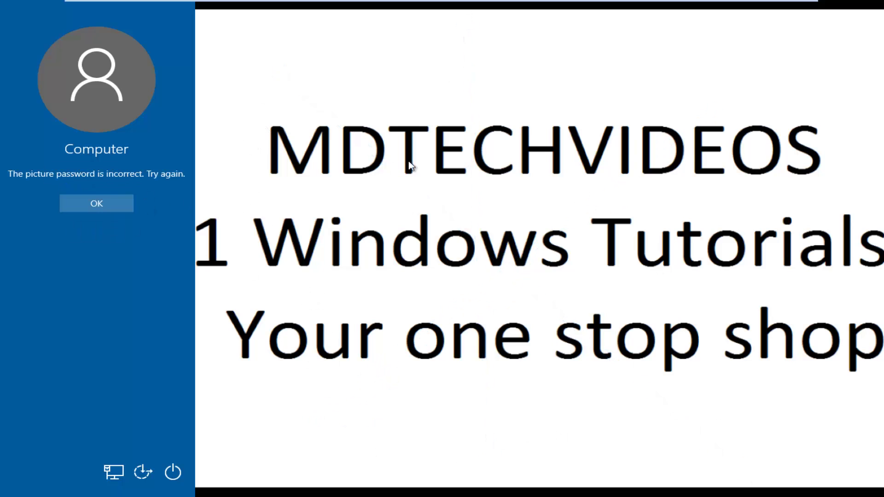
{"action": "left_click", "coordinate": [98, 198]}
- Sign in with the account password instead, correcting a mistyped entry
{"action": "left_click", "coordinate": [111, 200]}
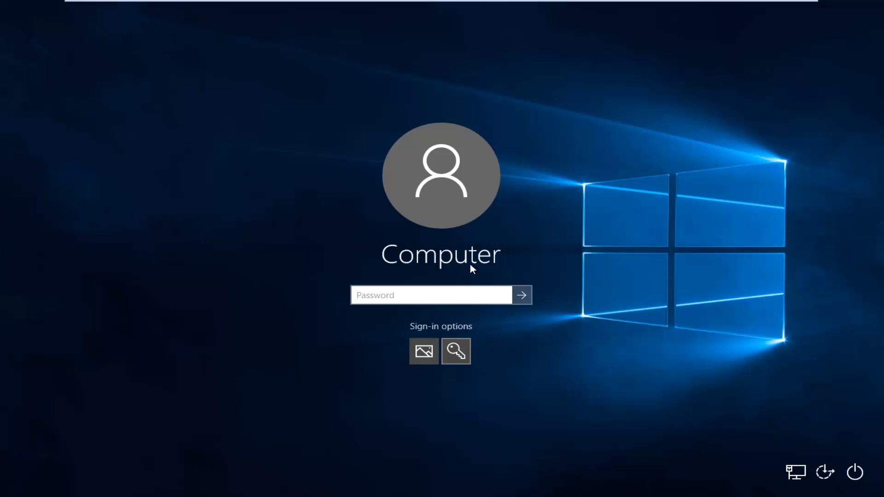
{"action": "type", "text": "********"}
{"action": "key", "text": "BackSpace"}
{"action": "key", "text": "BackSpace"}
{"action": "key", "text": "BackSpace"}
{"action": "key", "text": "BackSpace"}
{"action": "key", "text": "BackSpace"}
{"action": "key", "text": "BackSpace"}
{"action": "key", "text": "BackSpace"}
{"action": "key", "text": "BackSpace"}
{"action": "type", "text": "********"}
{"action": "key", "text": "Return"}
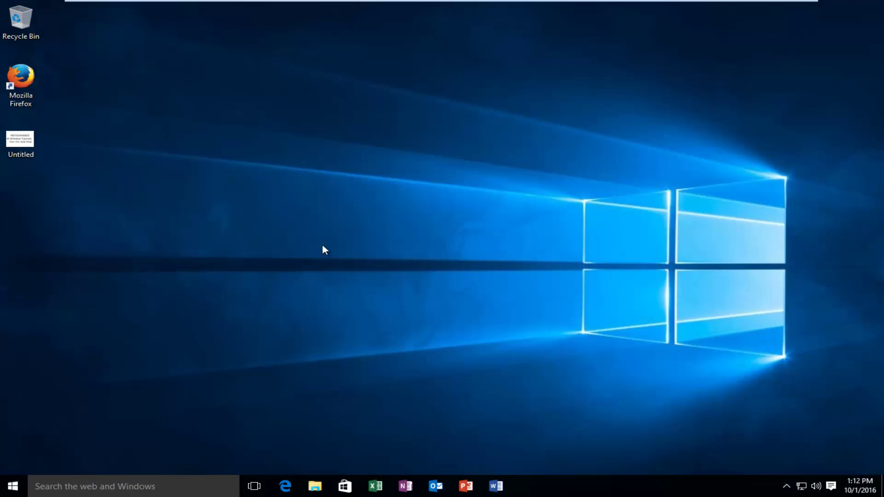